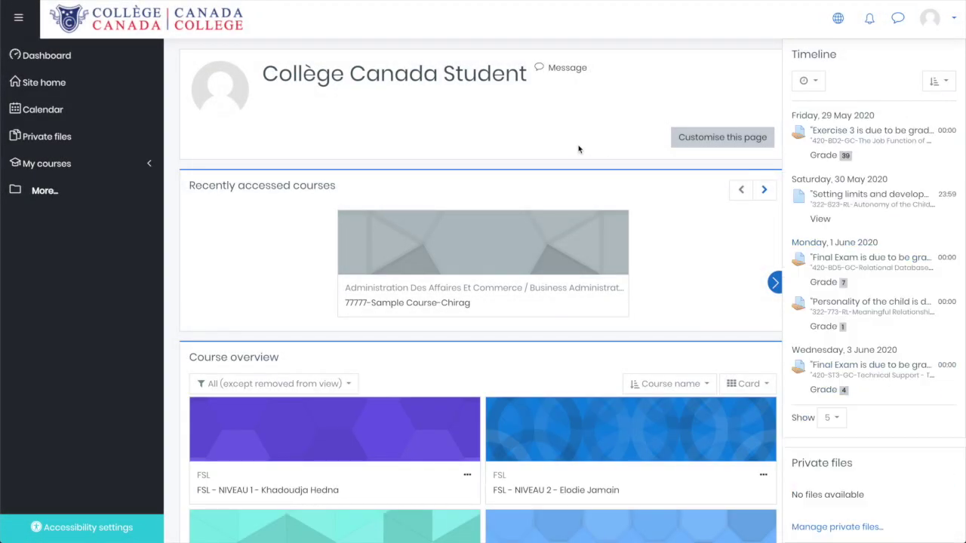
Scroll down the dashboard to the Timeline and its sort options.
scroll(578, 148, down, 1)
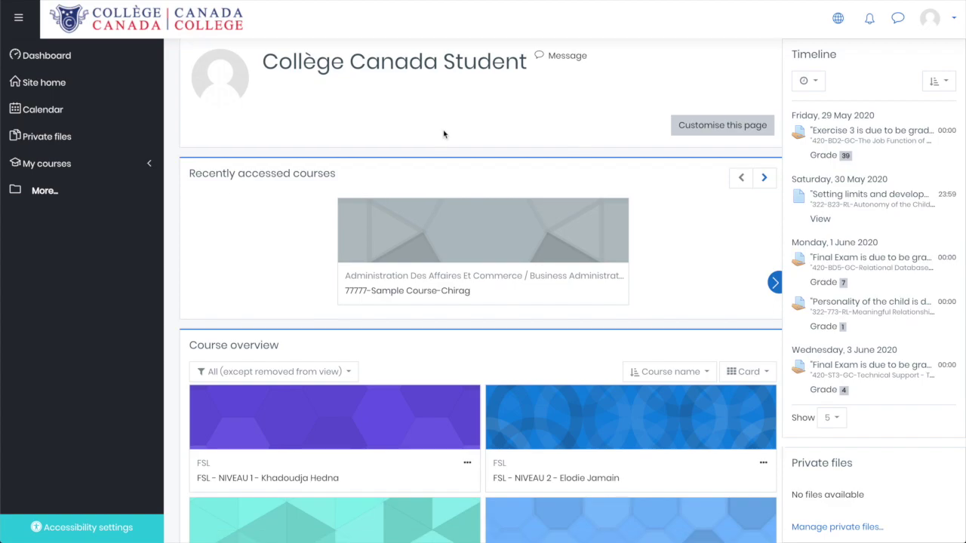
scroll(443, 132, down, 3)
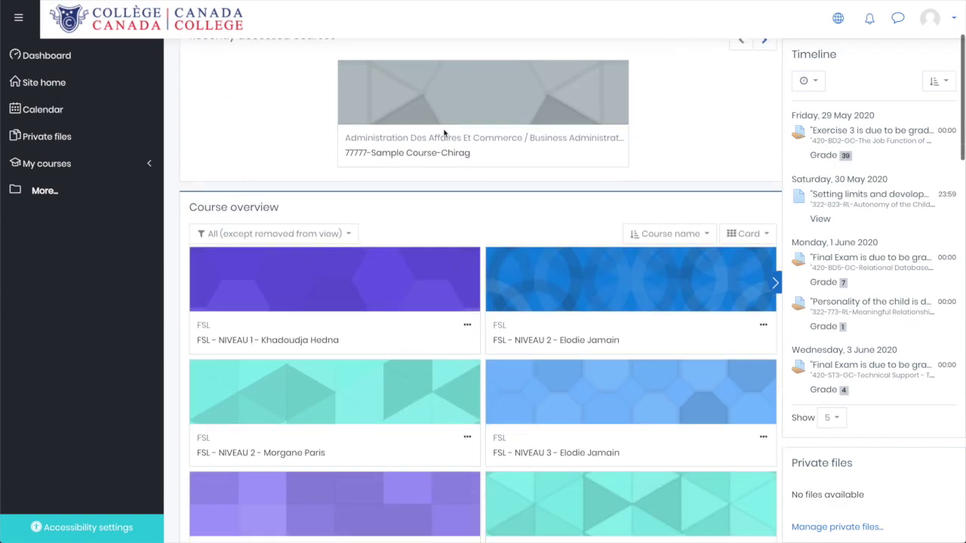
scroll(443, 133, down, 1)
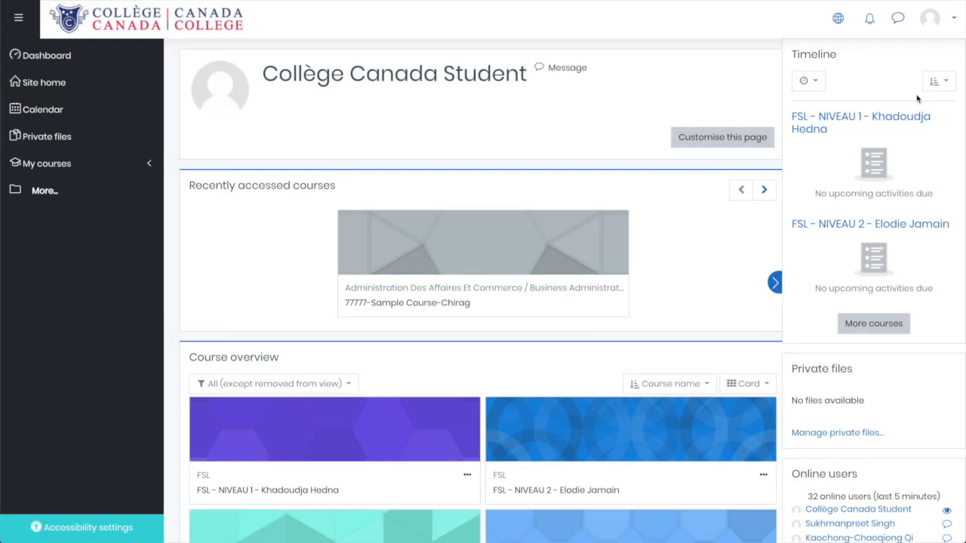
scroll(898, 219, down, 4)
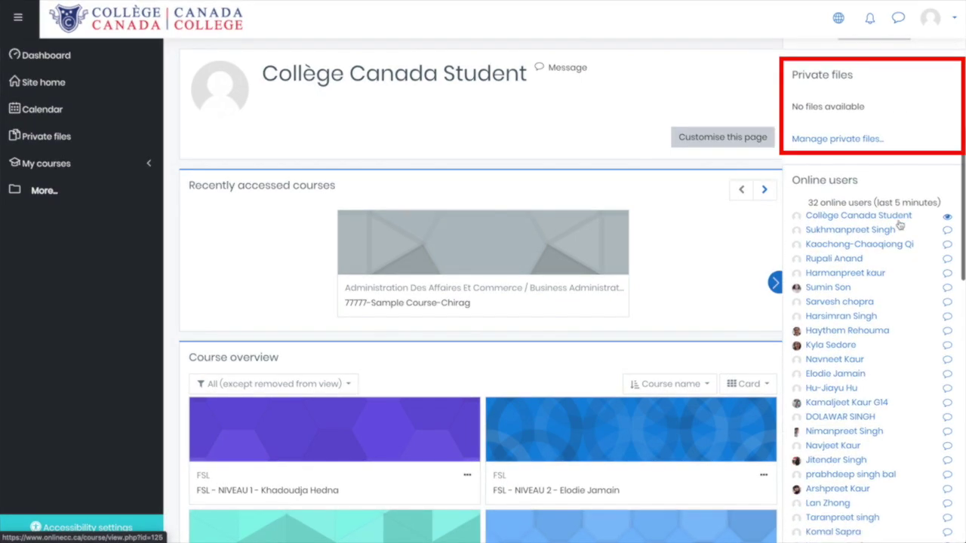
scroll(899, 224, down, 4)
scroll(843, 201, down, 4)
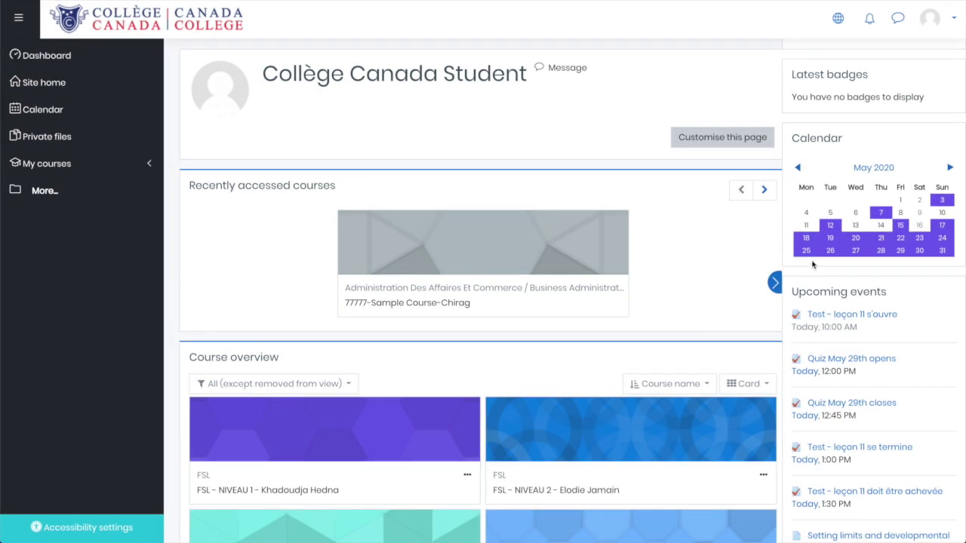
mouse_move(672, 296)
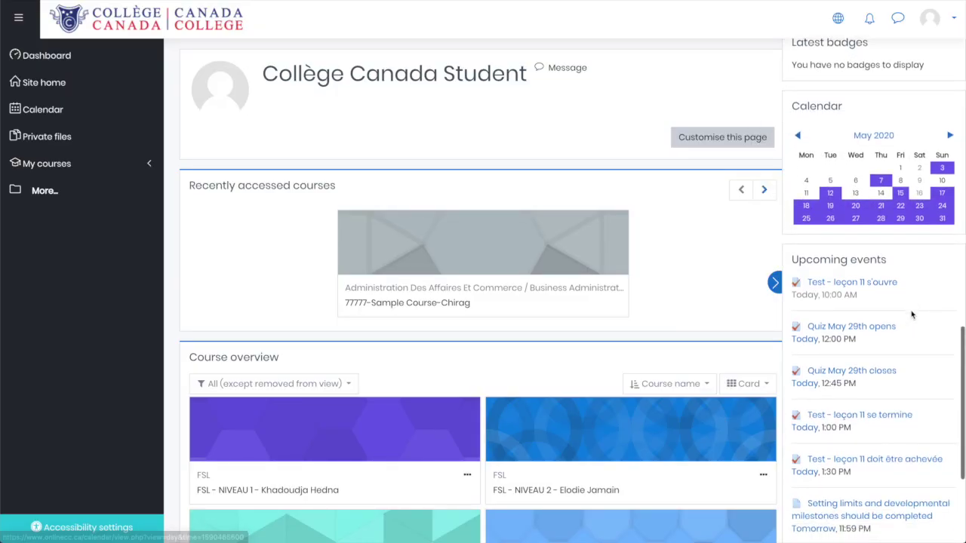
scroll(911, 316, down, 3)
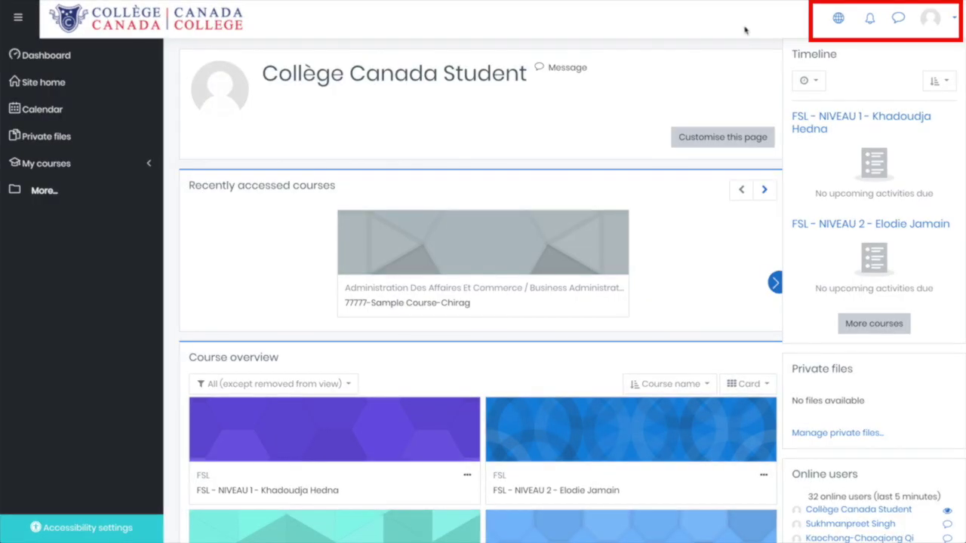
Open the messaging contacts drawer, then open the Calendar showing May 2020 events.
click(898, 17)
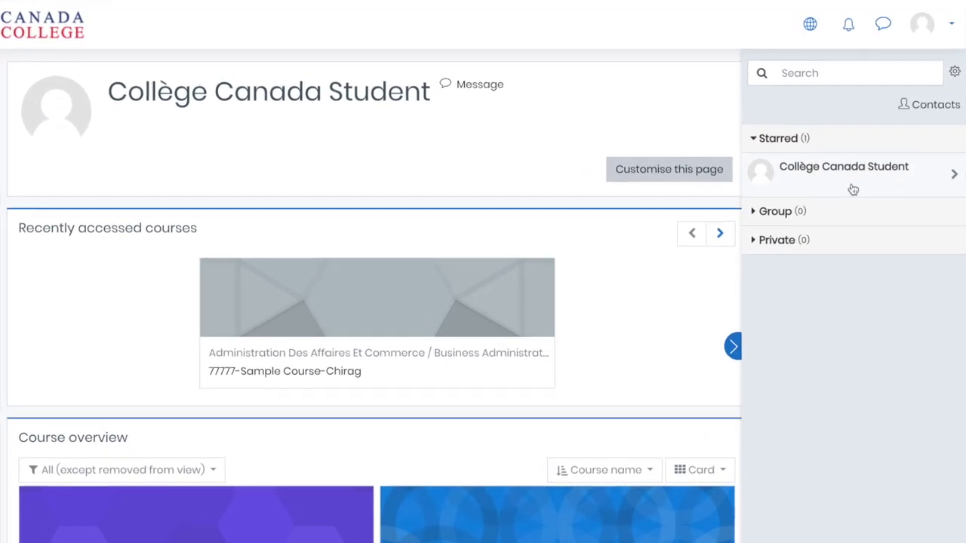
click(782, 29)
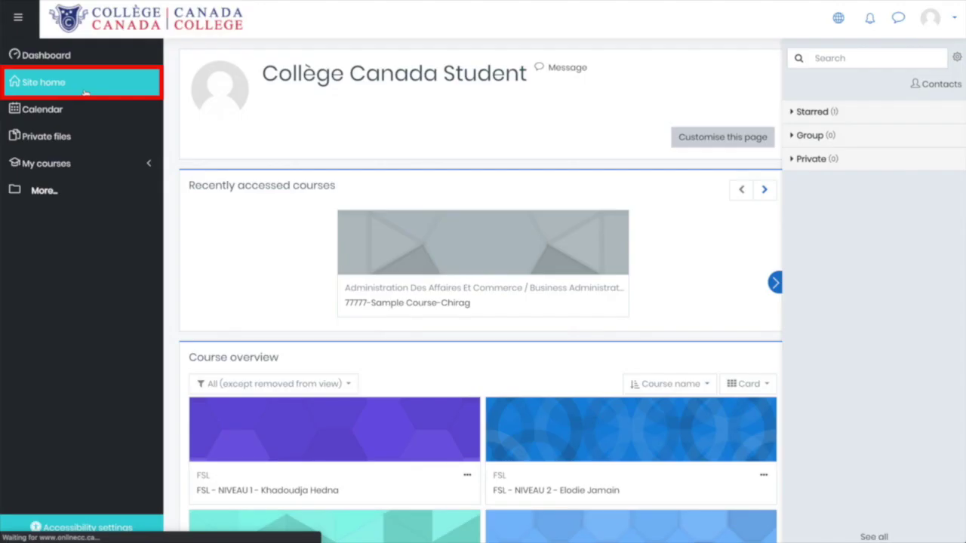
scroll(485, 308, down, 2)
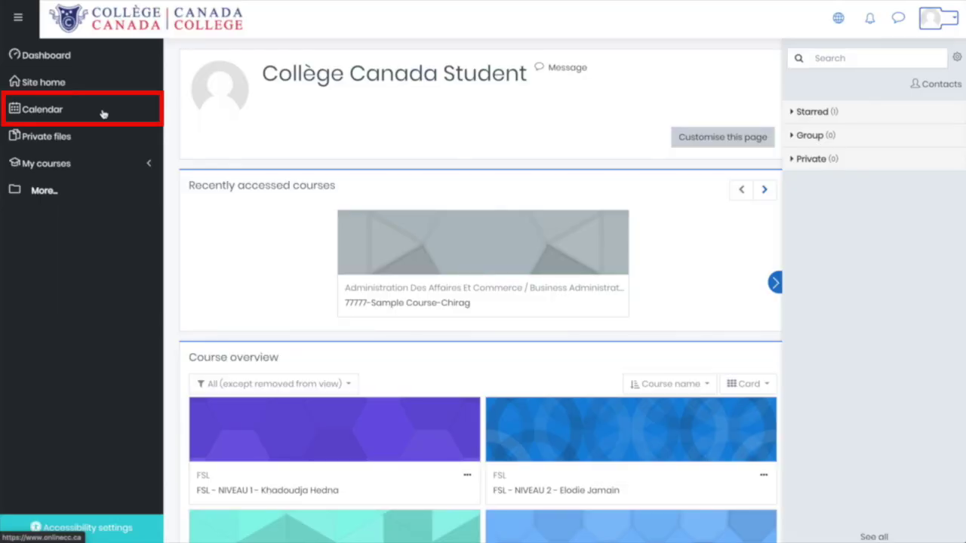
click(103, 114)
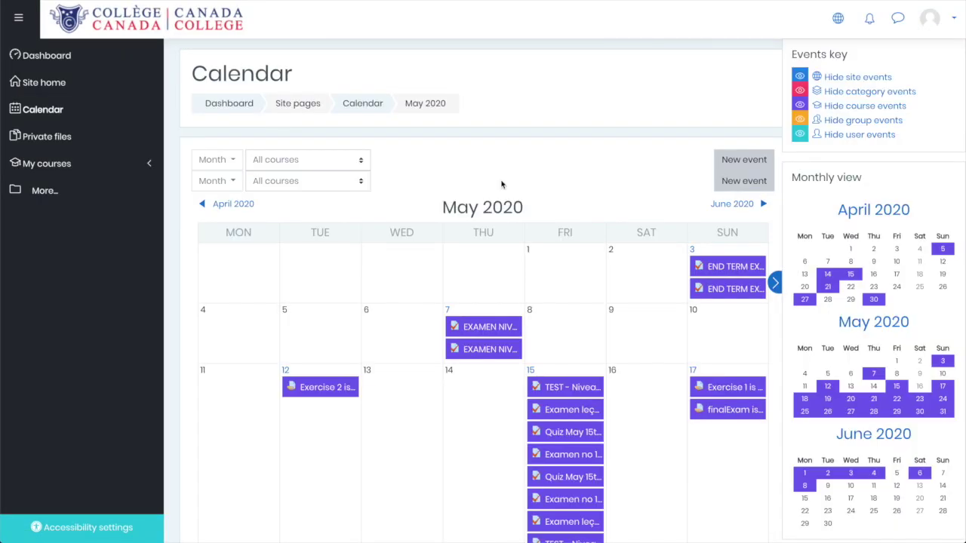
Scroll through the May 2020 calendar and start Export calendar.
scroll(501, 184, down, 2)
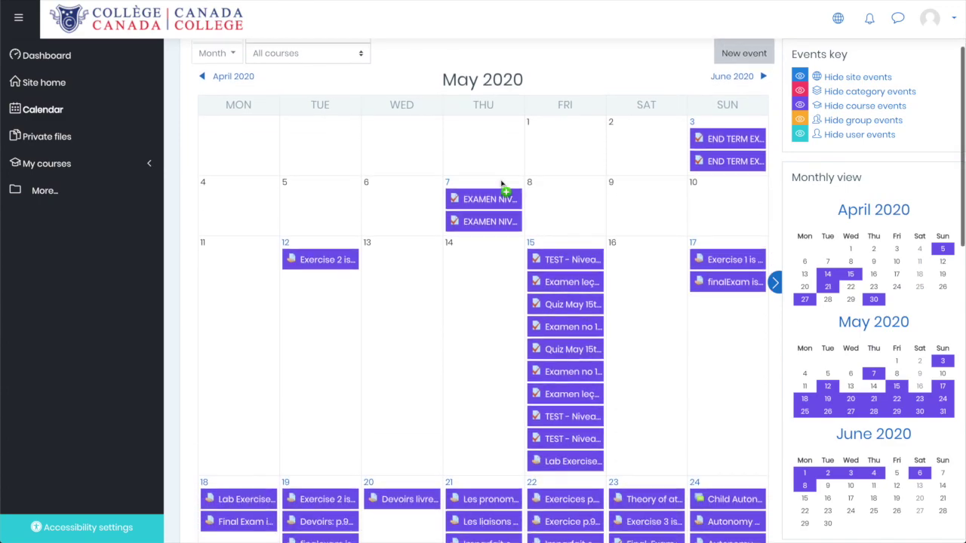
scroll(490, 321, down, 2)
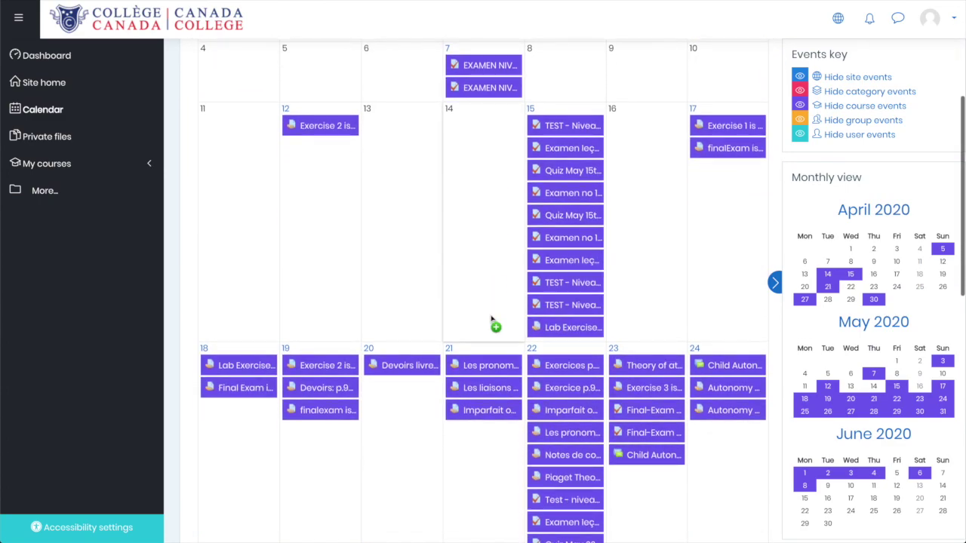
scroll(491, 321, down, 1)
scroll(491, 321, up, 2)
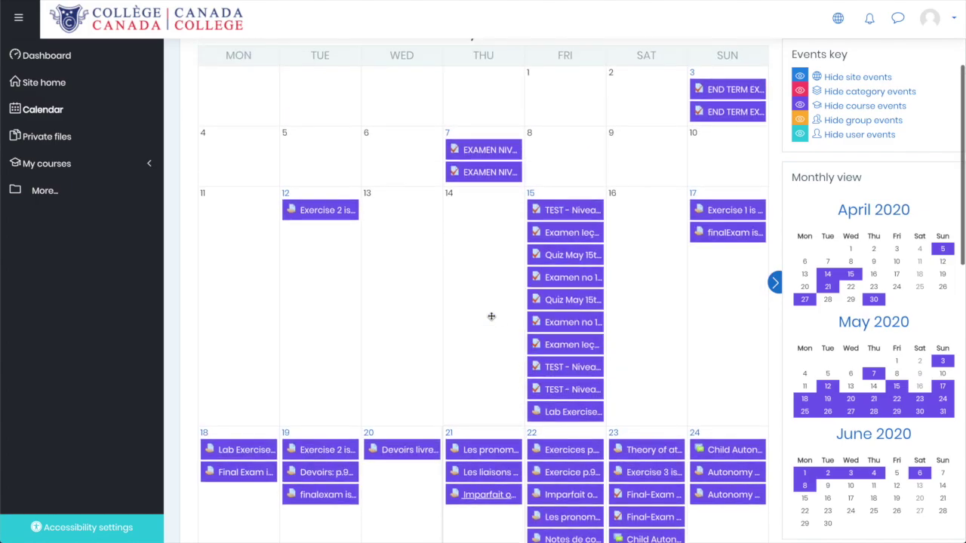
scroll(492, 316, down, 1)
scroll(491, 316, down, 4)
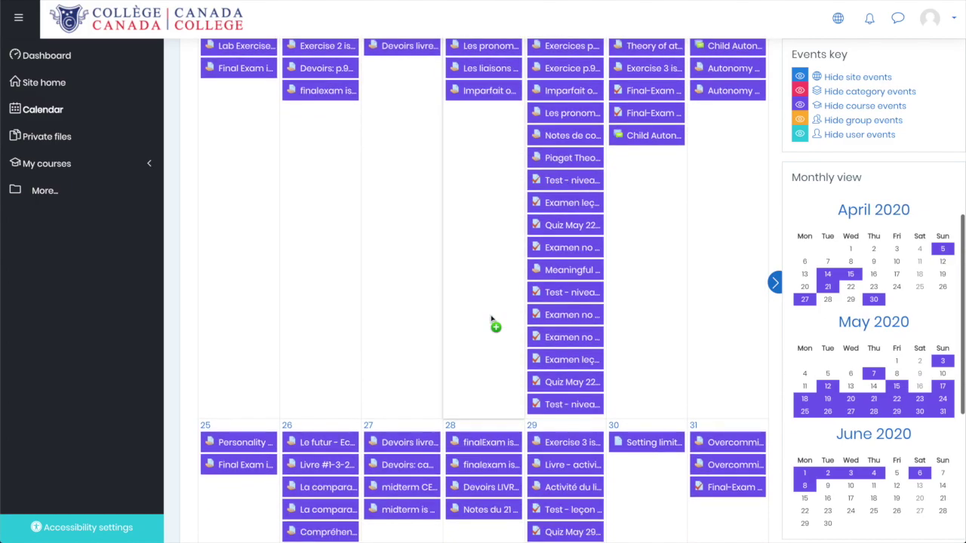
scroll(491, 320, down, 1)
scroll(491, 321, down, 1)
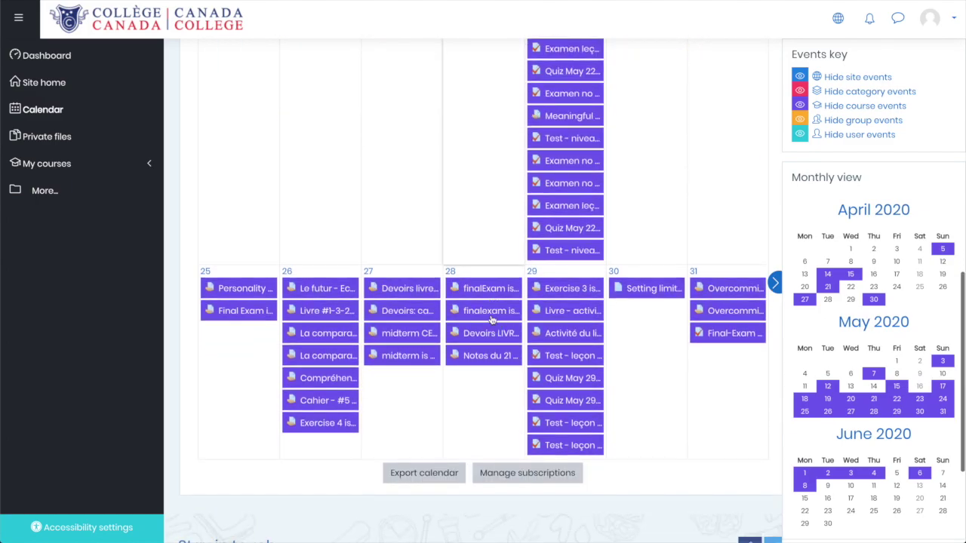
click(430, 485)
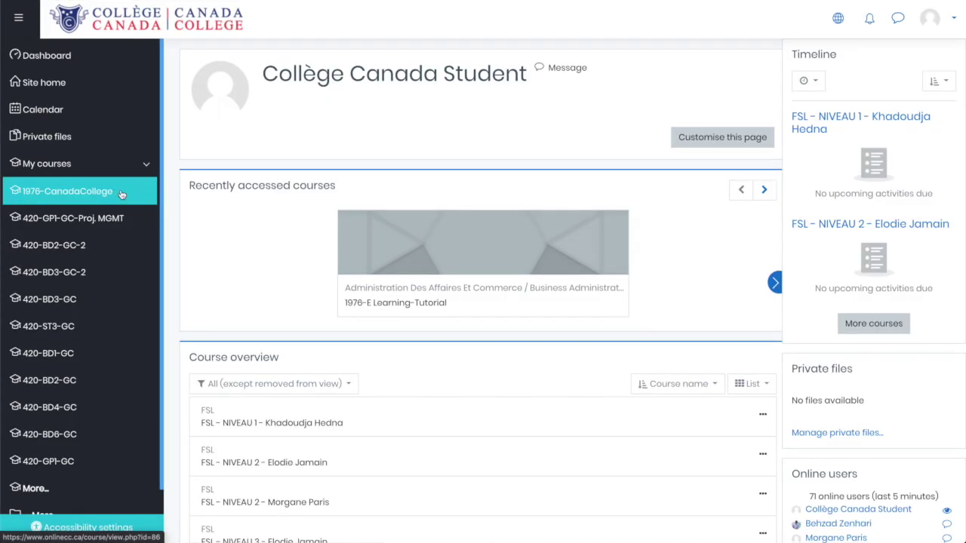
Open the 1976-CanadaCollege course and scroll through its sections and back to the top.
click(126, 193)
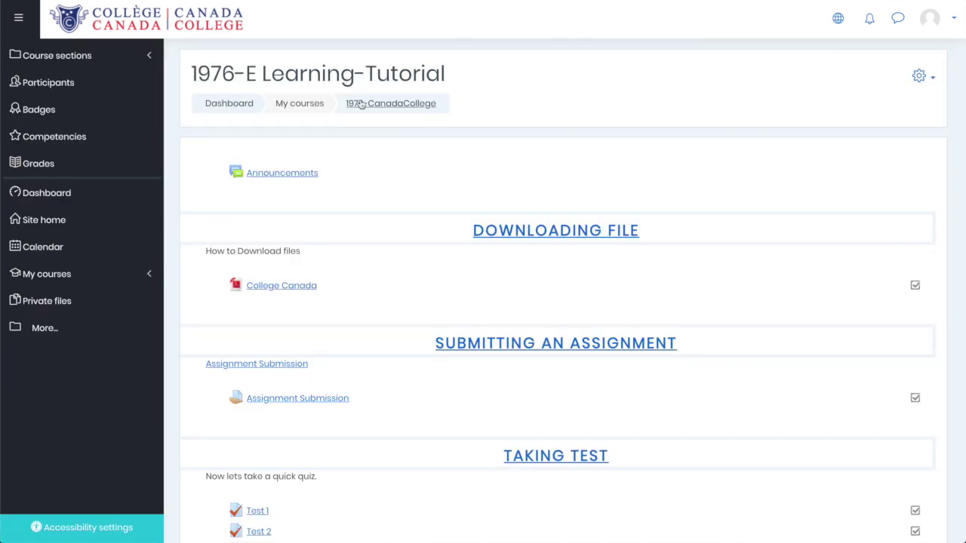
scroll(452, 223, down, 3)
scroll(451, 224, down, 2)
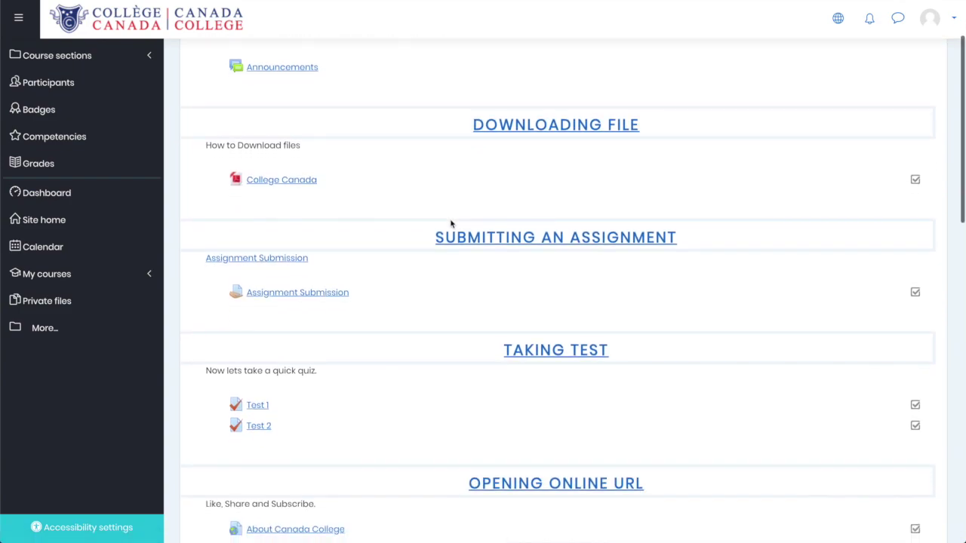
scroll(451, 224, down, 2)
scroll(451, 224, down, 2)
scroll(451, 224, up, 2)
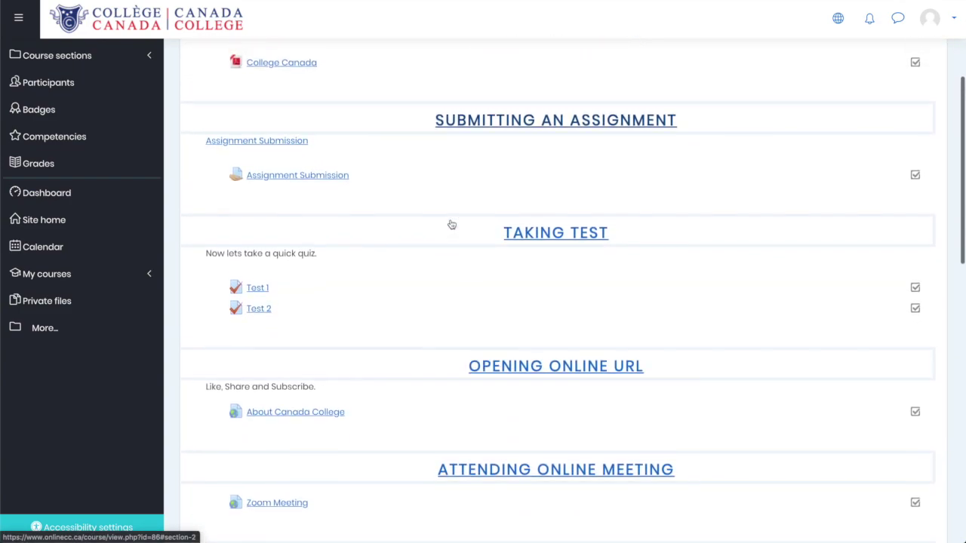
scroll(451, 224, up, 1)
scroll(452, 224, up, 1)
scroll(452, 225, up, 1)
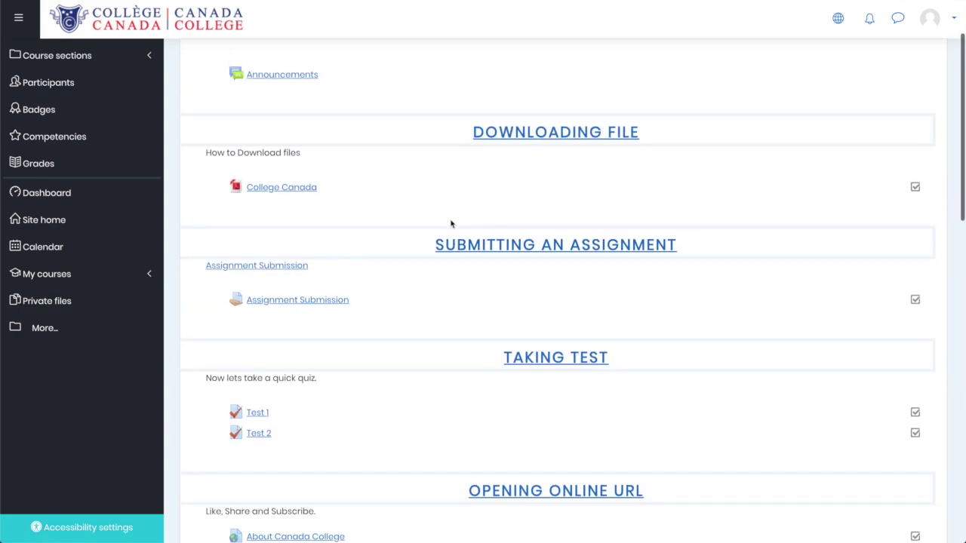
scroll(450, 224, up, 2)
scroll(451, 224, up, 1)
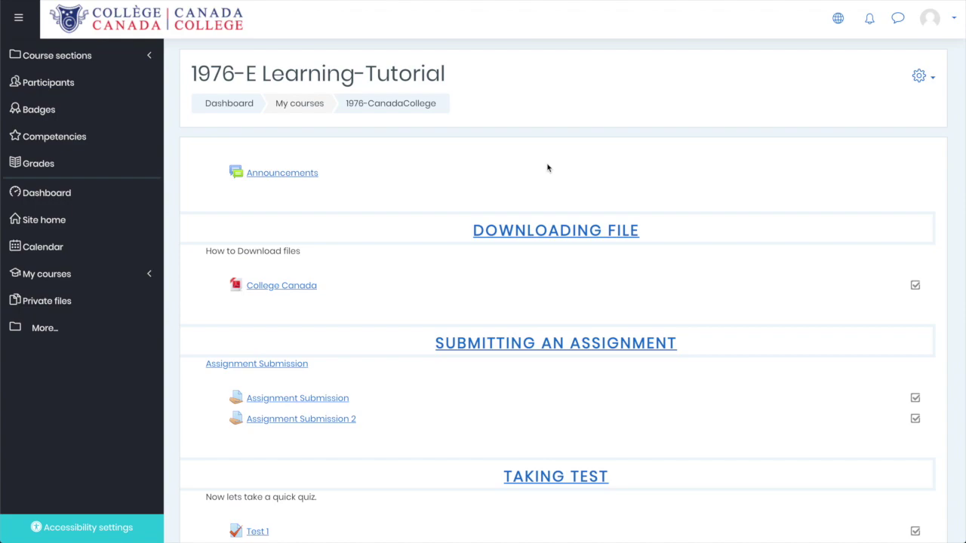
Open the College Canada PDF and download a copy of it.
click(275, 287)
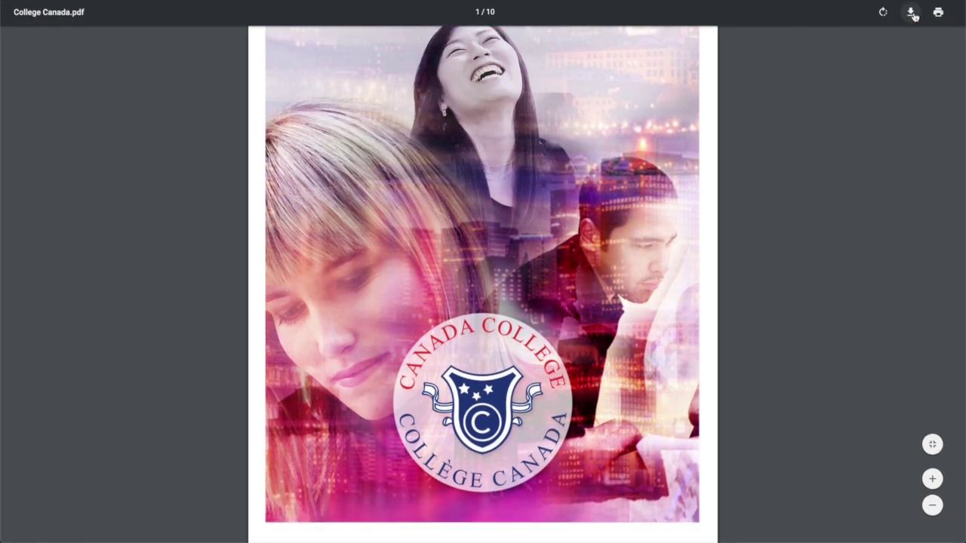
click(911, 13)
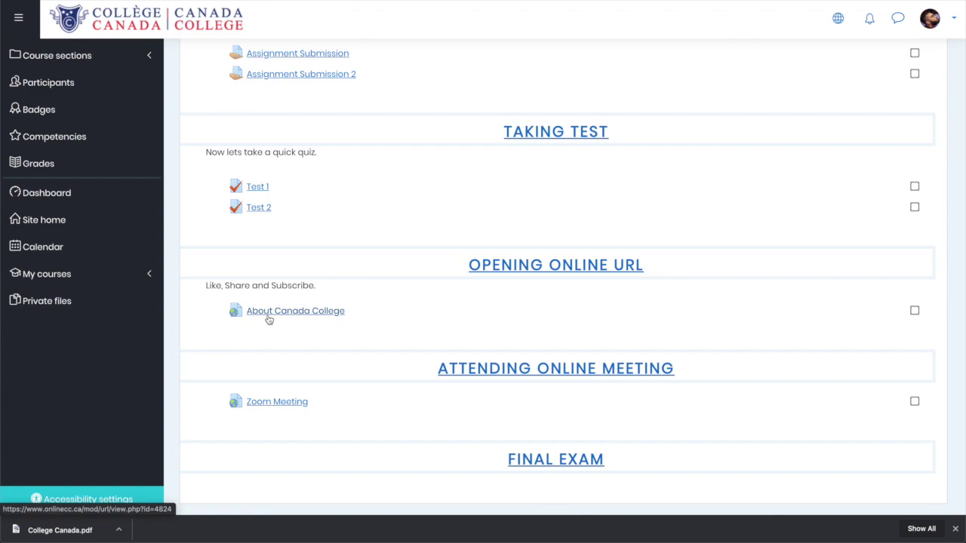
click(293, 313)
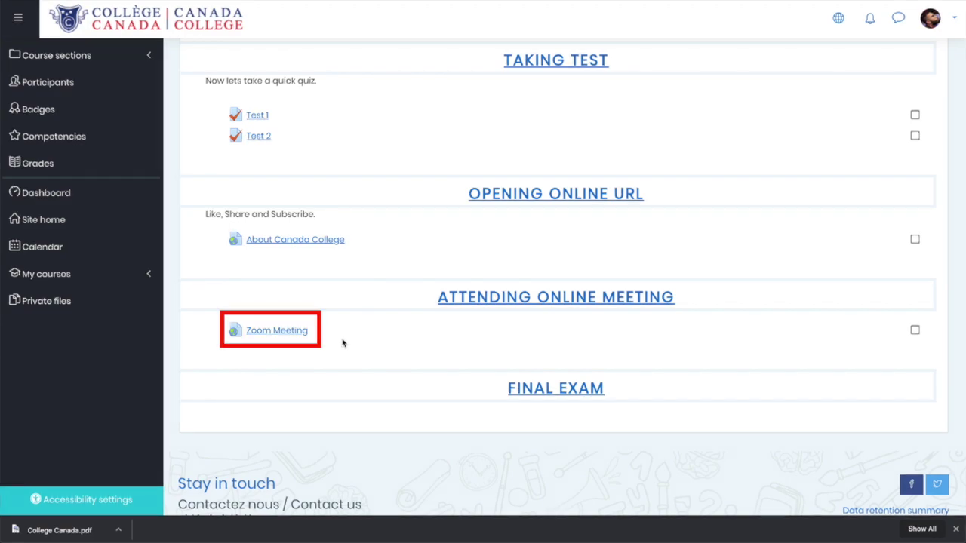
click(291, 331)
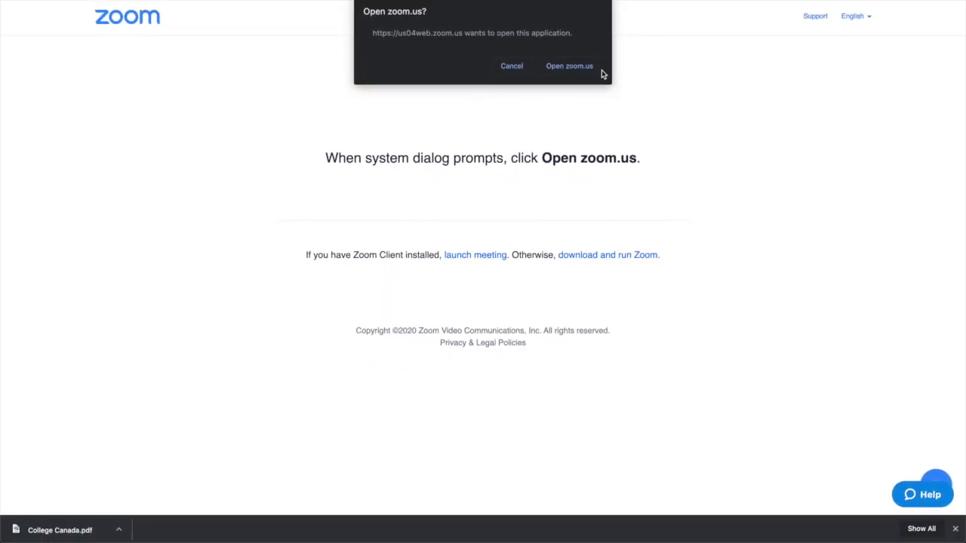
Allow the browser to open zoom.us for the course's Zoom Meeting.
click(570, 66)
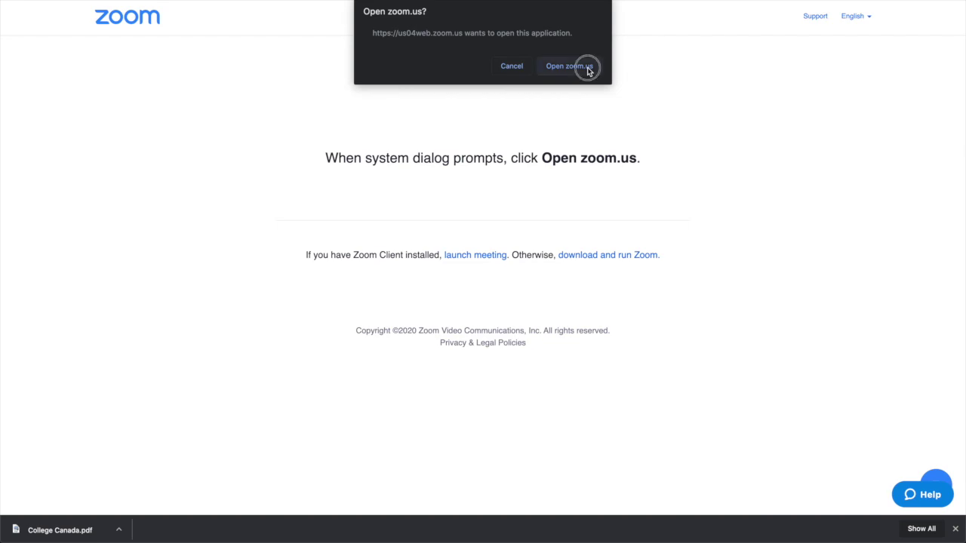